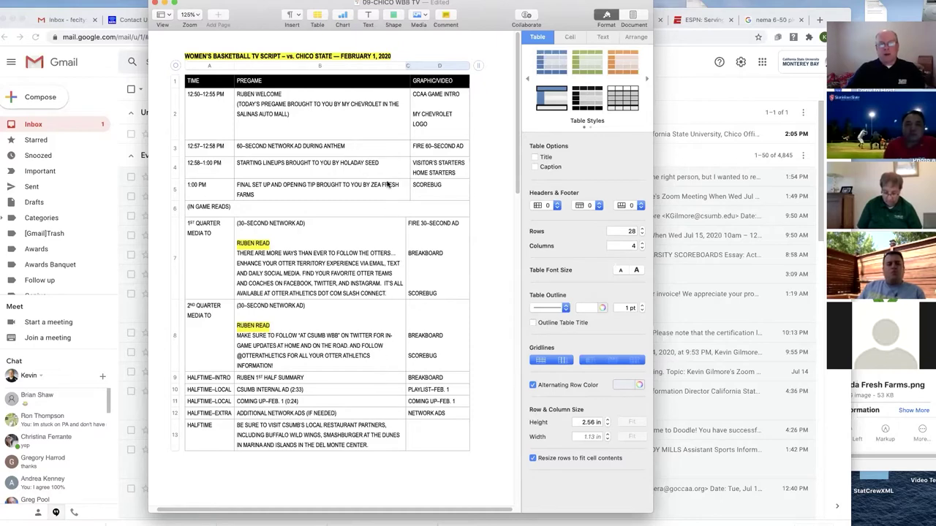
# Step: Scroll through the TV script to review it
pyautogui.scroll(-6, 377, 340)
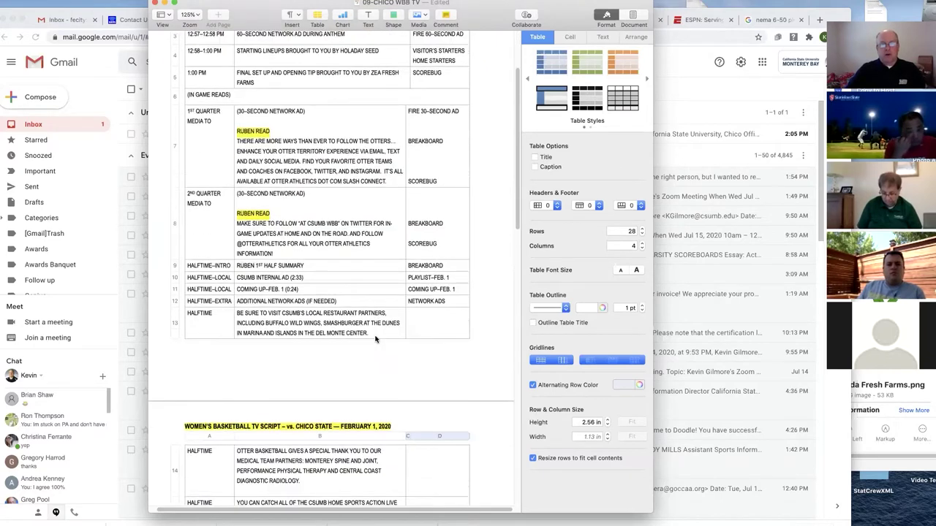
pyautogui.scroll(-4, 377, 340)
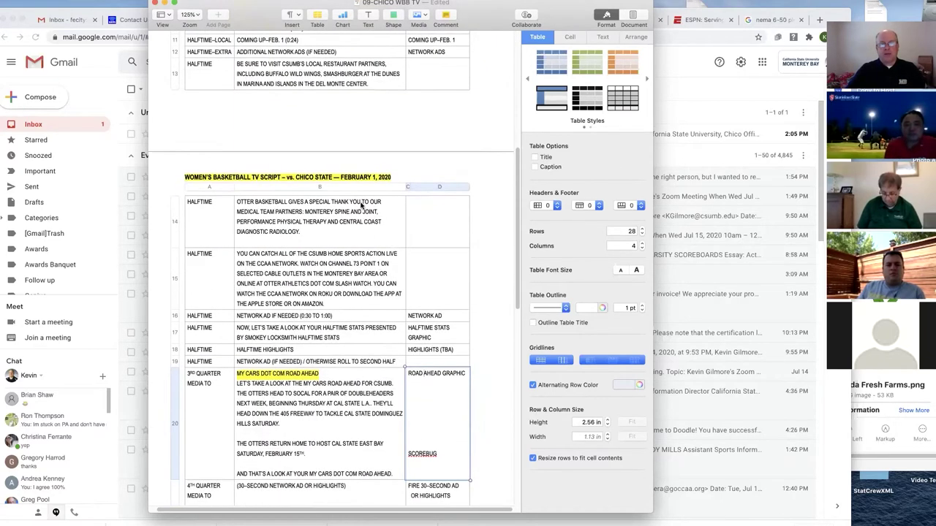
pyautogui.scroll(-4, 371, 273)
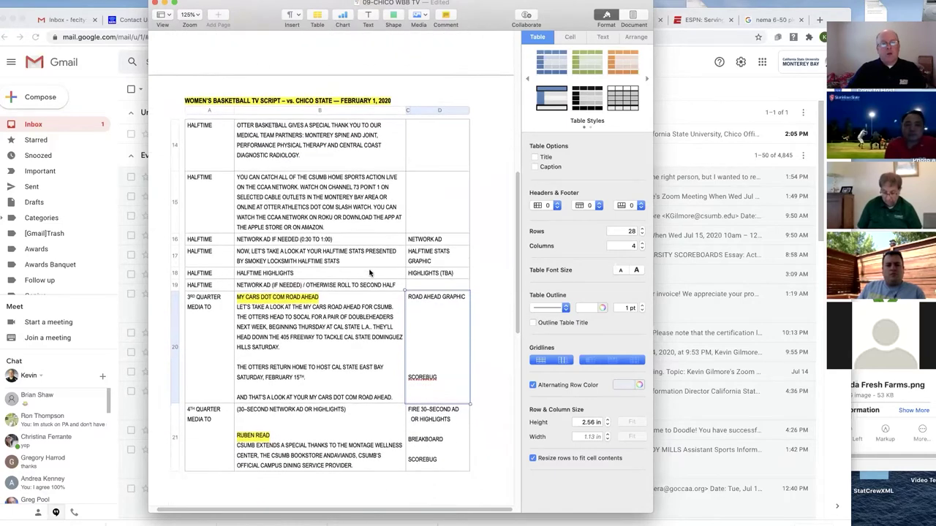
pyautogui.scroll(-4, 371, 273)
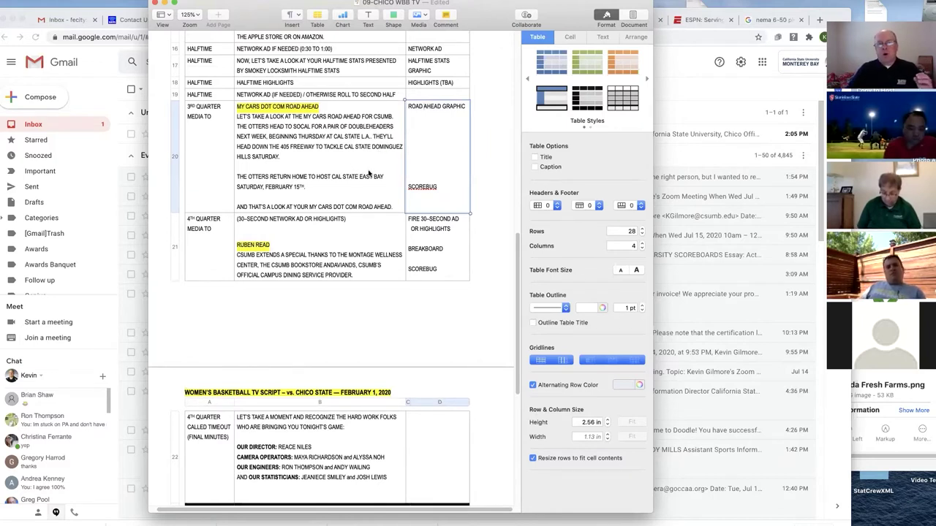
pyautogui.scroll(1, 367, 203)
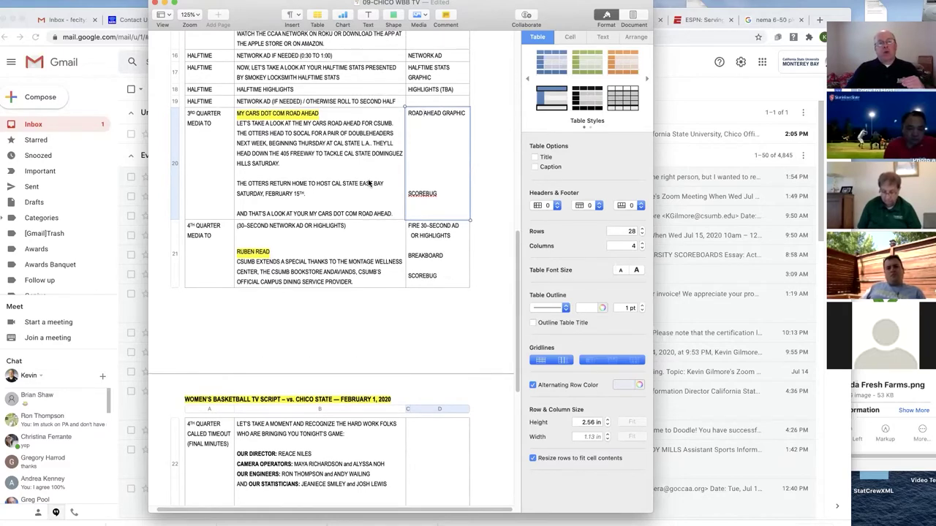
pyautogui.scroll(3, 369, 184)
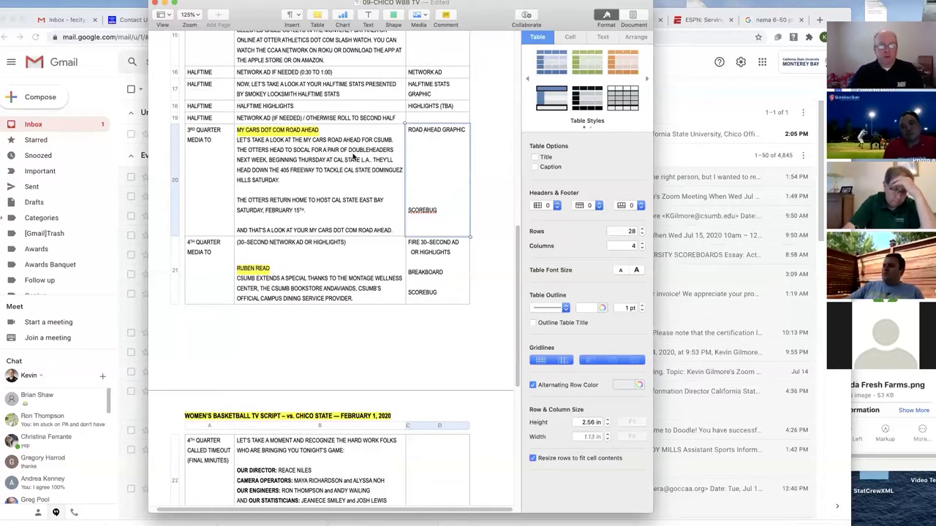
pyautogui.scroll(-1, 395, 219)
pyautogui.scroll(-10, 396, 219)
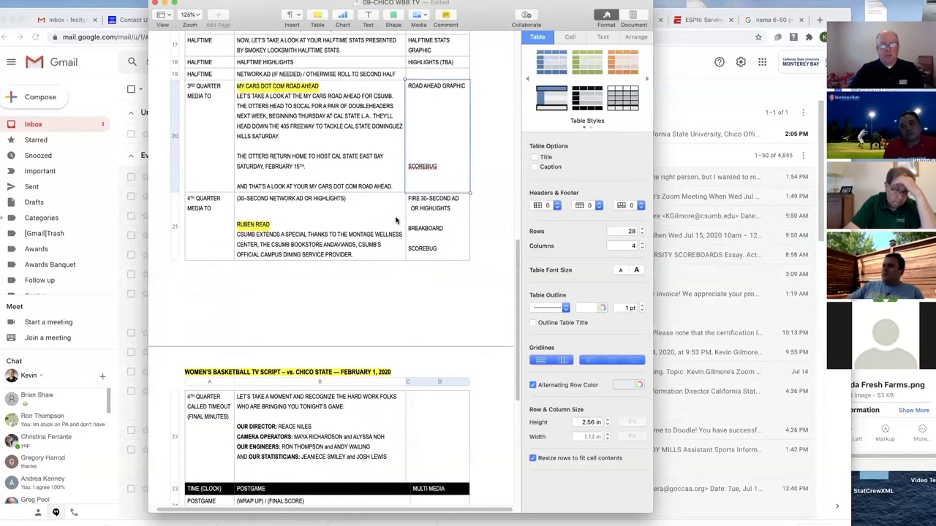
pyautogui.scroll(-2, 396, 219)
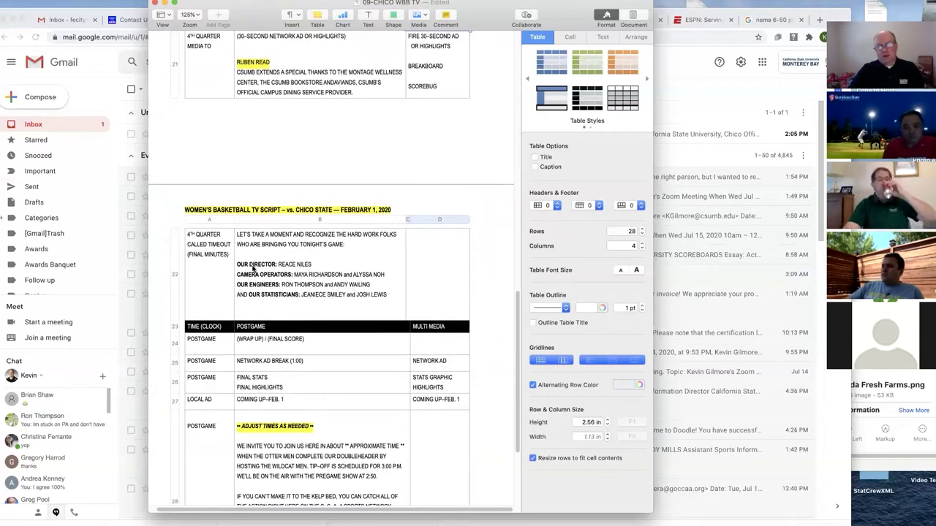
pyautogui.scroll(-5, 265, 293)
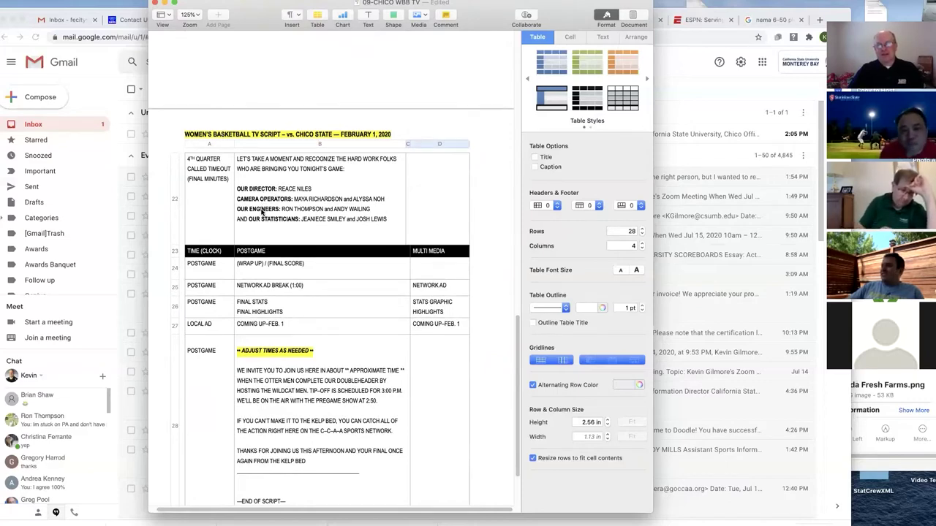
pyautogui.scroll(10, 357, 196)
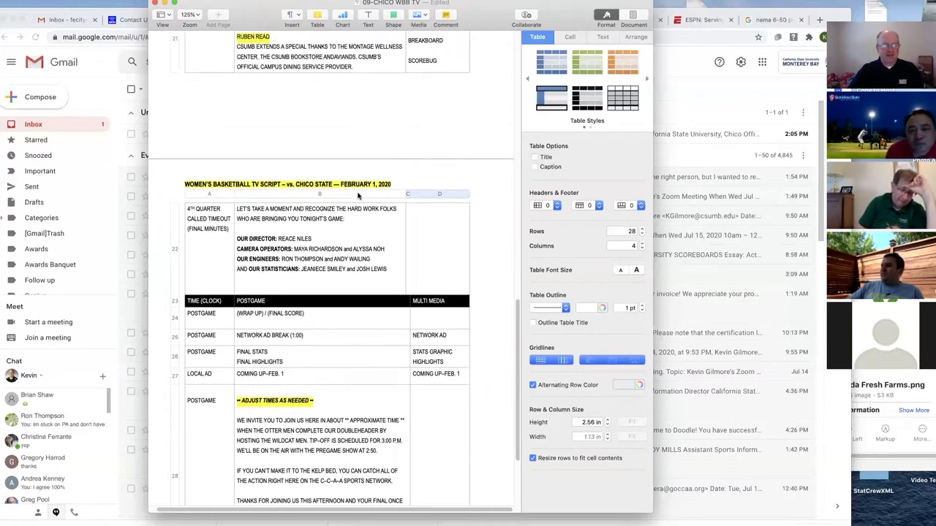
pyautogui.scroll(10, 358, 196)
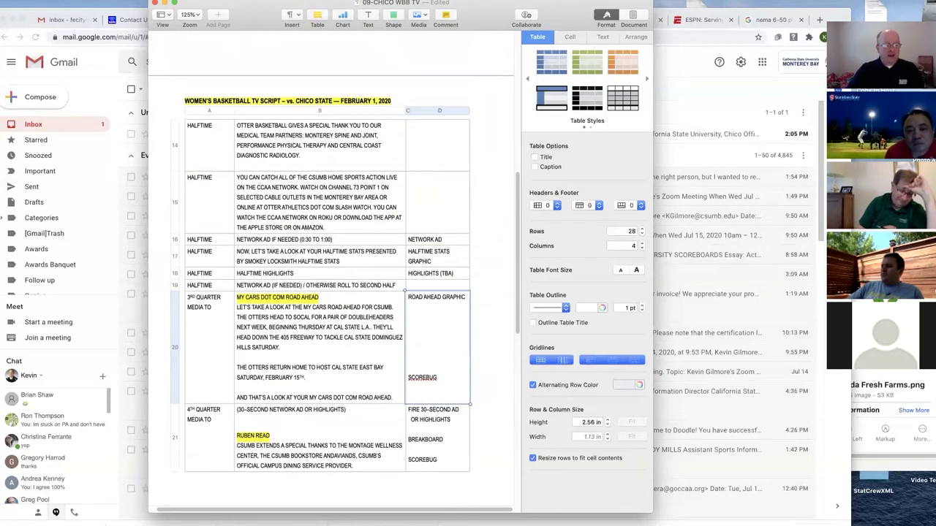
# Step: Bring the Production Truck window in front of the script and move it up and left
pyautogui.moveTo(469, 521)
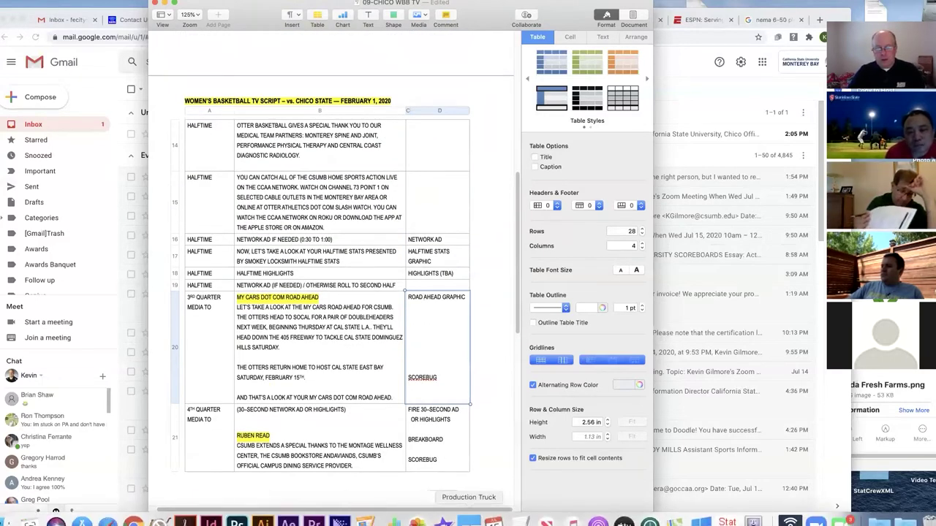
pyautogui.click(468, 520)
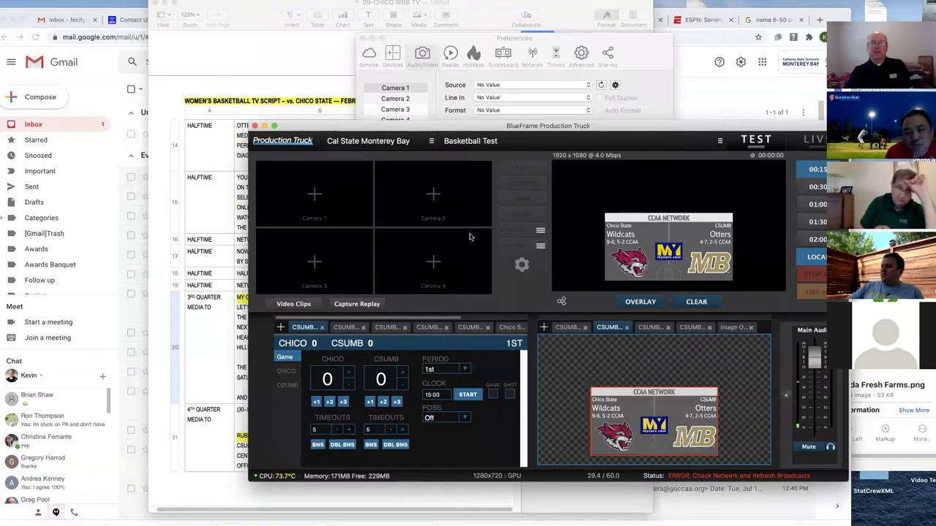
pyautogui.moveTo(506, 126); pyautogui.dragTo(336, 98)
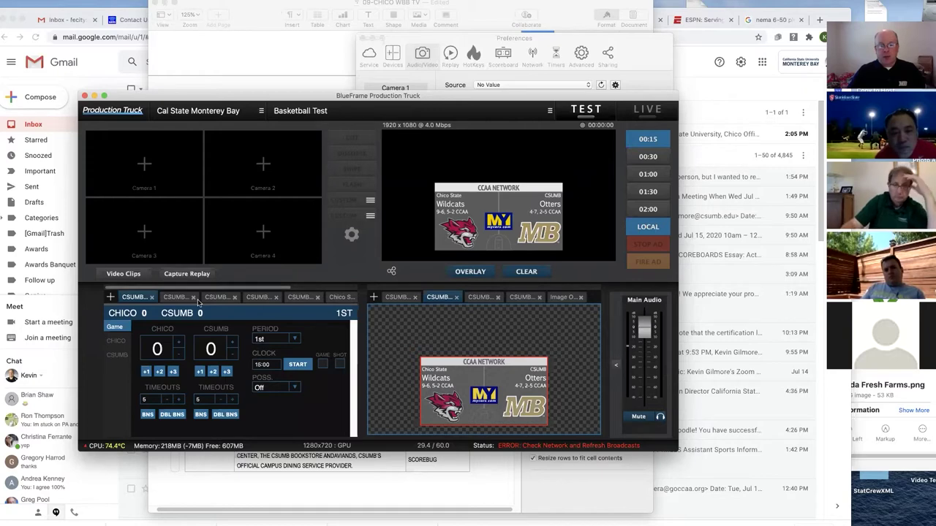
# Step: Preview the scorebug and scoreboard overlays, then put the Starting Lineup graphic on air
pyautogui.click(399, 297)
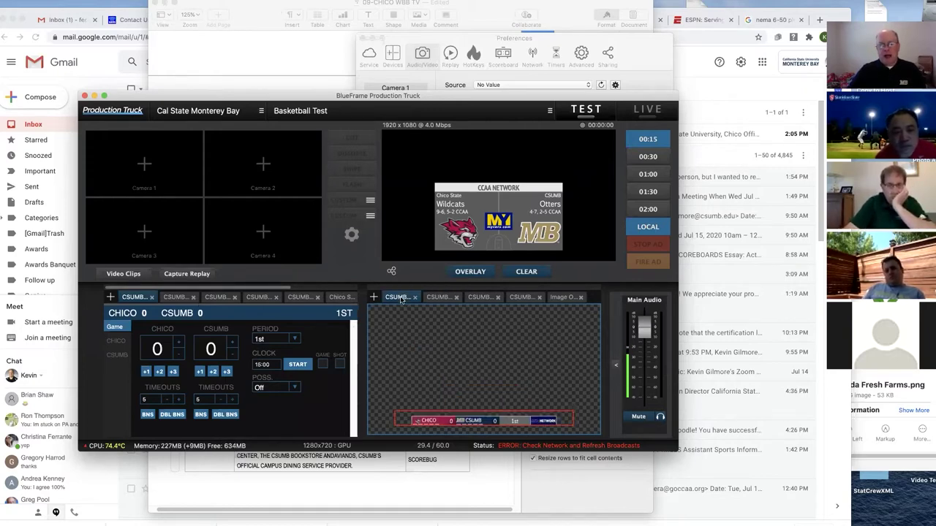
pyautogui.click(439, 298)
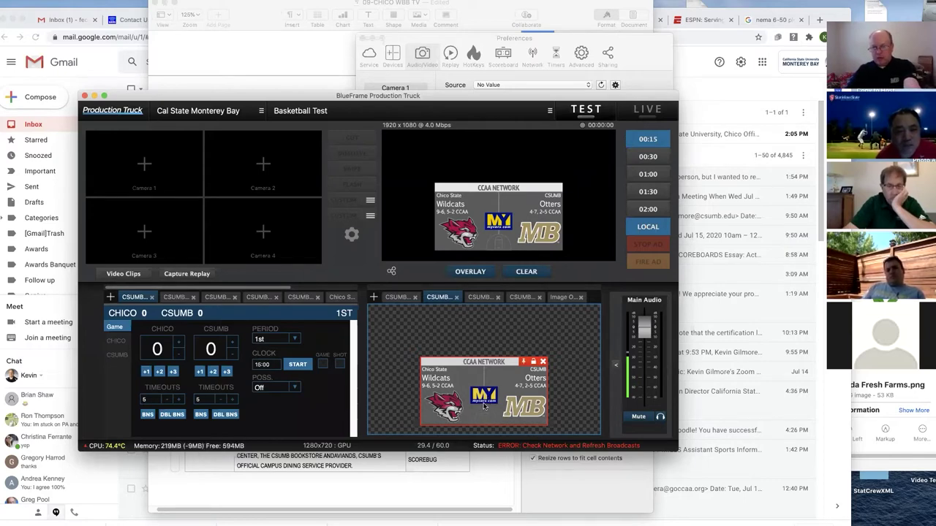
pyautogui.click(480, 297)
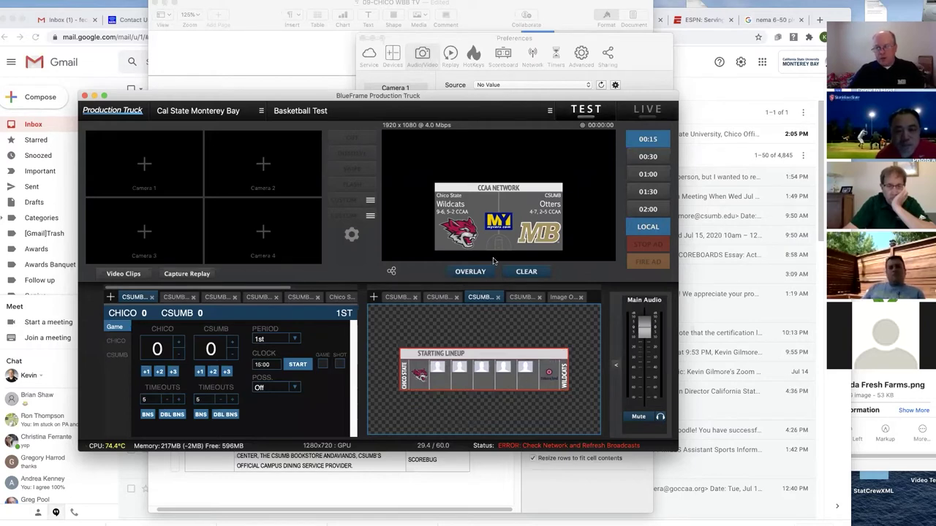
pyautogui.click(474, 272)
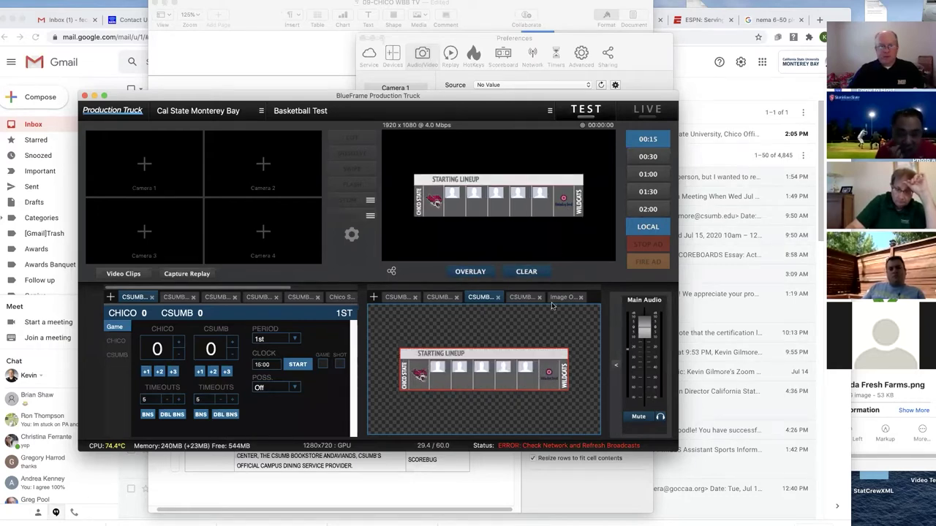
# Step: Switch the graphics editor to the Zada Fresh Farms image and open its Image Overlay settings
pyautogui.click(521, 297)
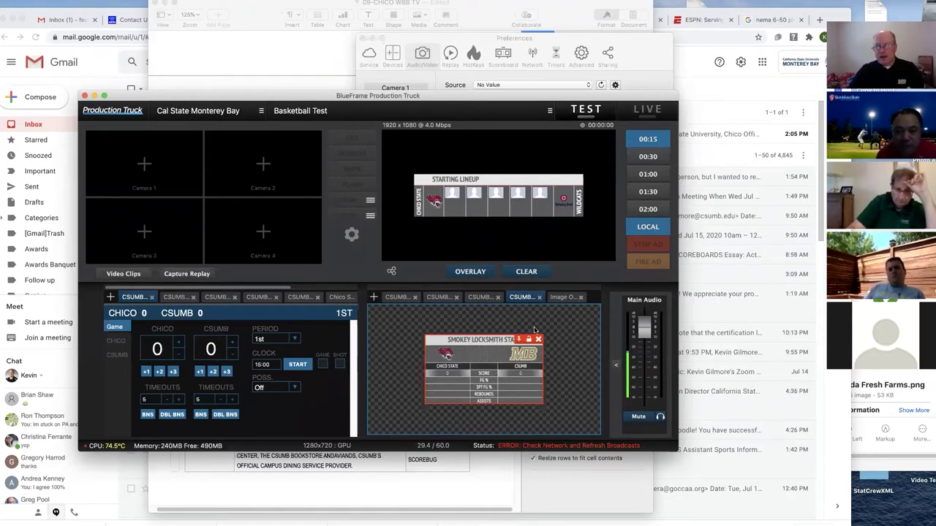
pyautogui.click(561, 298)
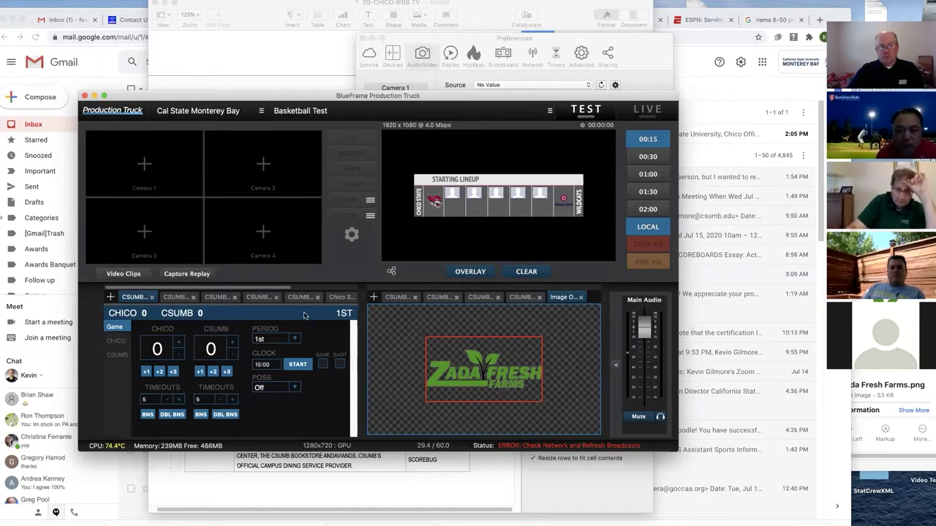
pyautogui.hscroll(3, 278, 296)
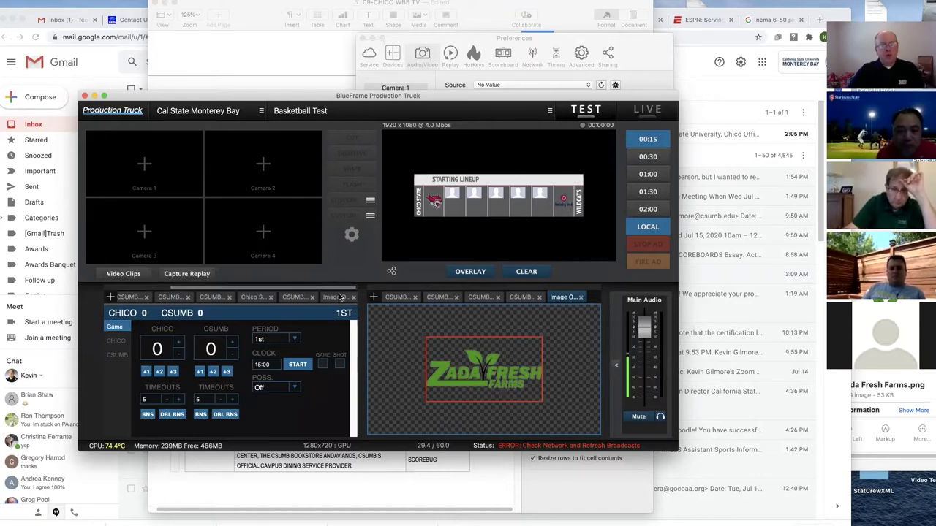
pyautogui.click(332, 297)
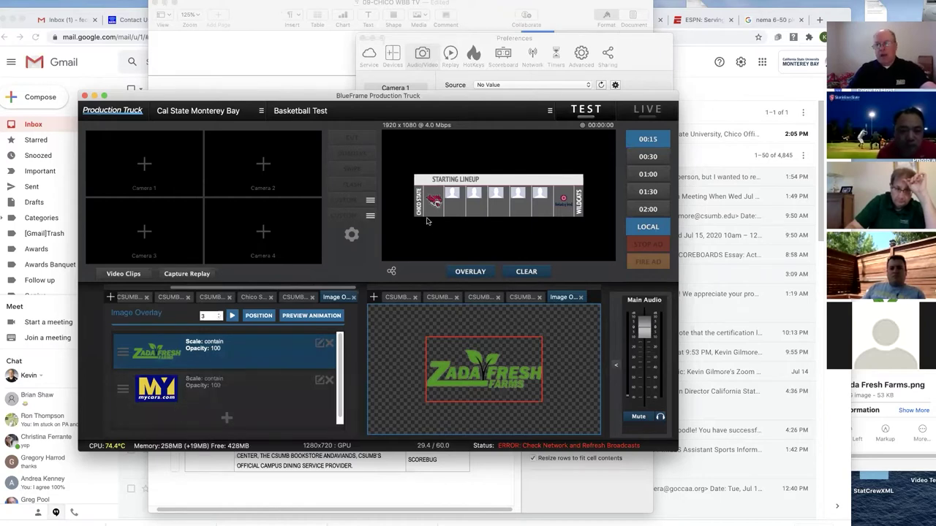
# Step: Clear the Starting Lineup from program output and air the Zada Fresh Farms logo overlay
pyautogui.click(526, 272)
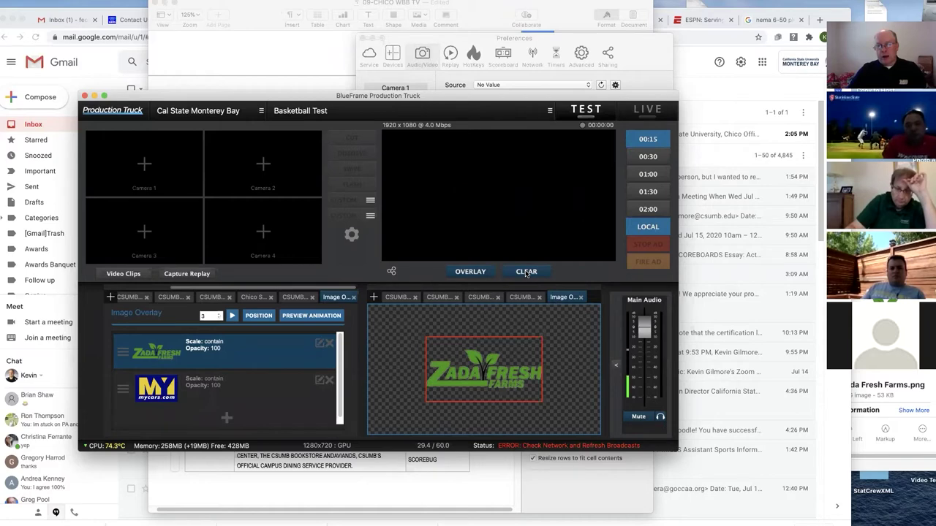
pyautogui.click(471, 274)
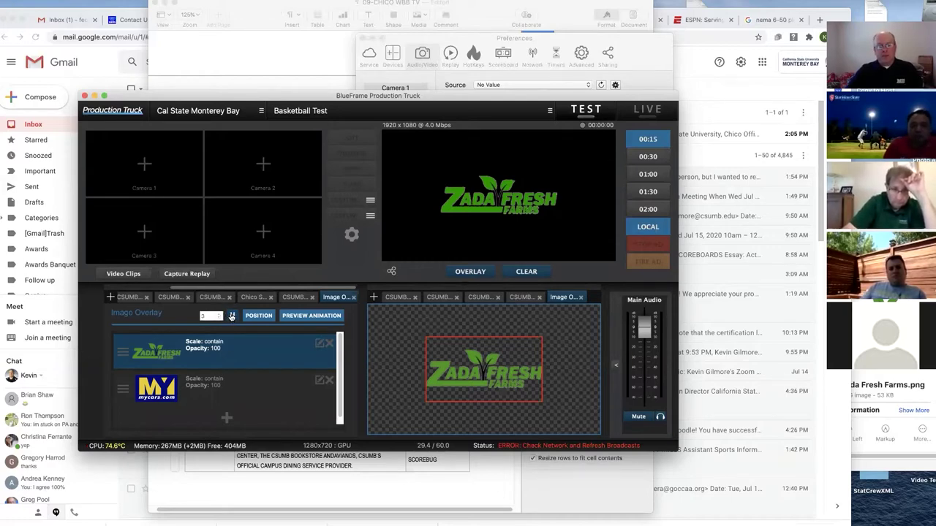
# Step: Start the sponsor logos rotating between Zada Fresh Farms and mycars.com every 3 seconds
pyautogui.click(231, 316)
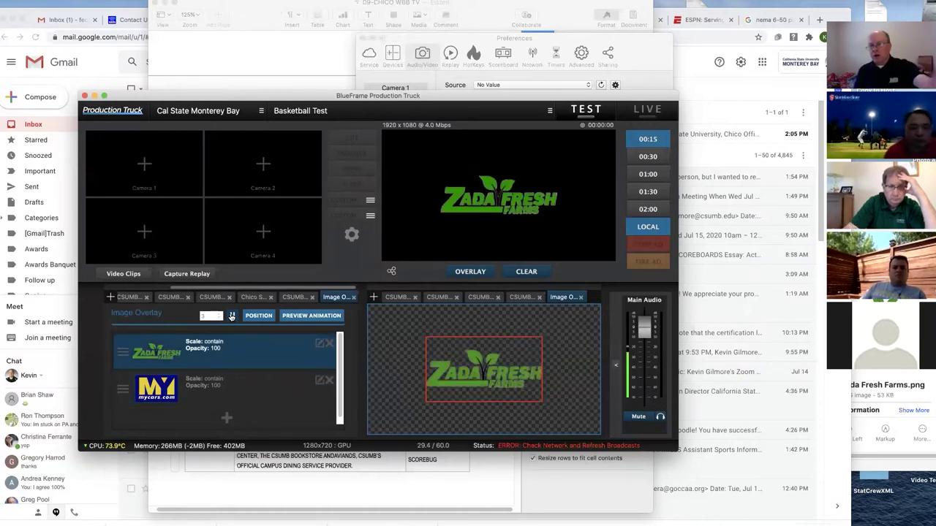
pyautogui.click(232, 316)
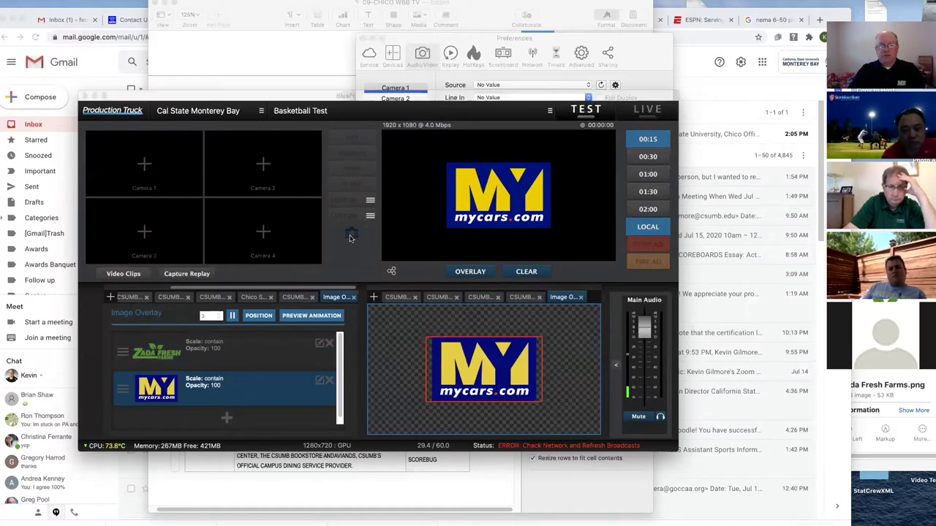
pyautogui.click(391, 86)
# Step: Set Camera 1 source to FaceTime HD Camera with Audio 1 enabled in Preferences
pyautogui.click(512, 85)
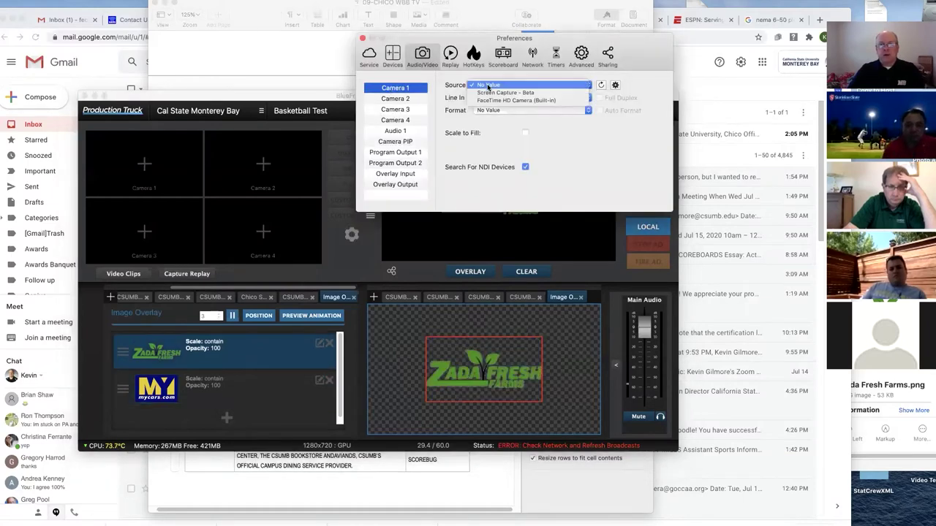
pyautogui.click(495, 101)
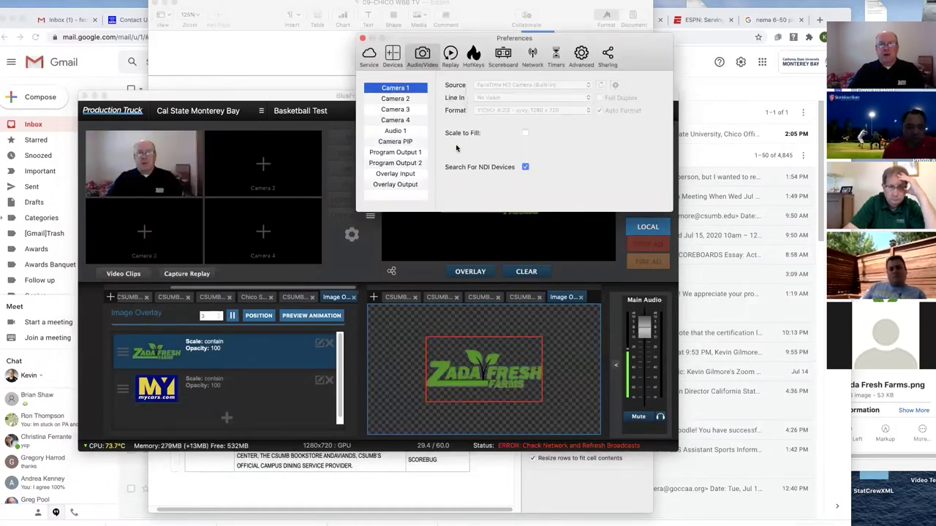
pyautogui.click(395, 130)
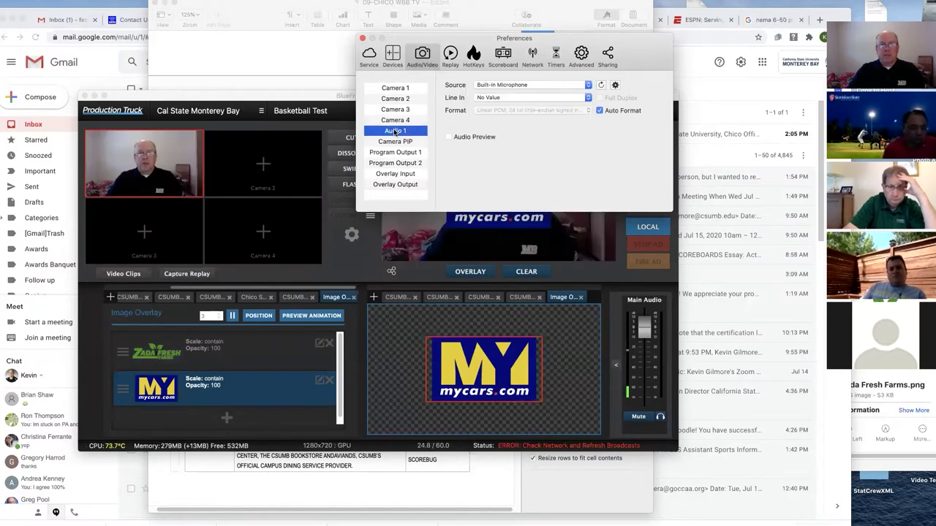
pyautogui.click(362, 38)
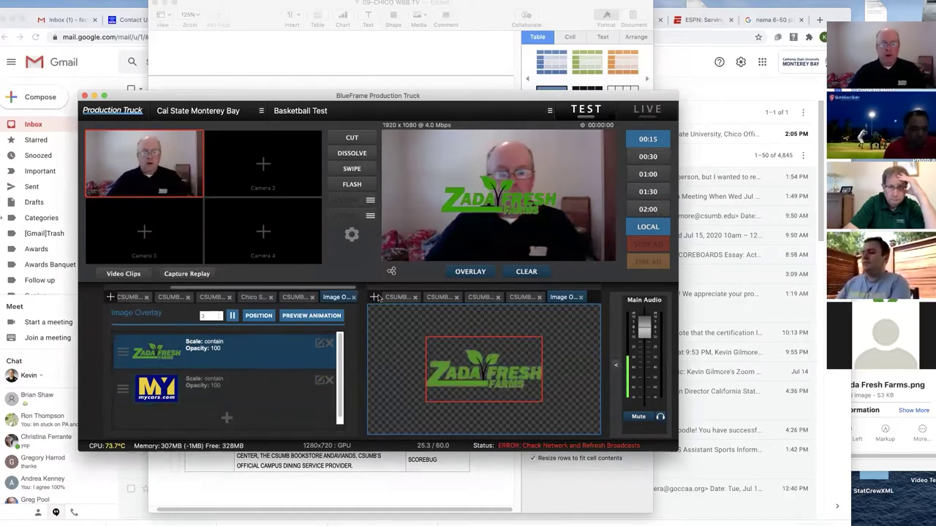
# Step: Clear the sponsor logo from program output and pause the logo rotation
pyautogui.click(528, 272)
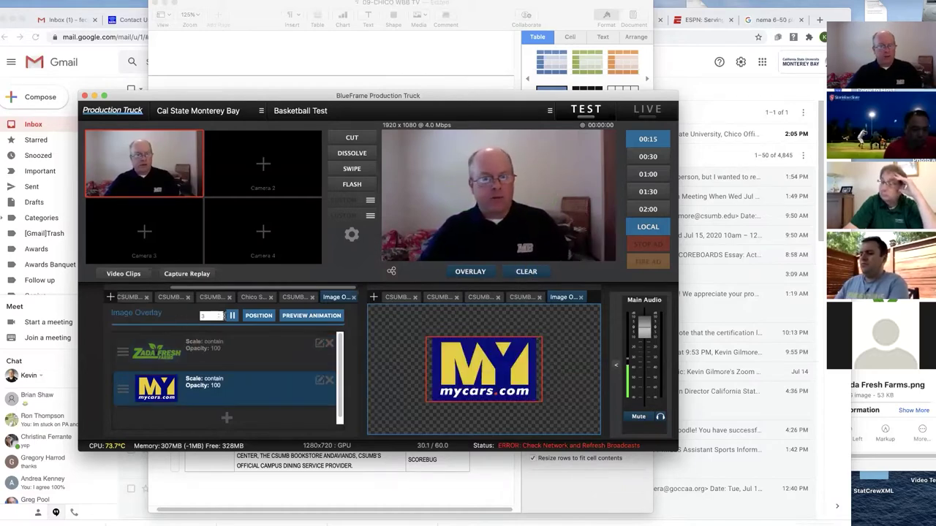
pyautogui.click(231, 315)
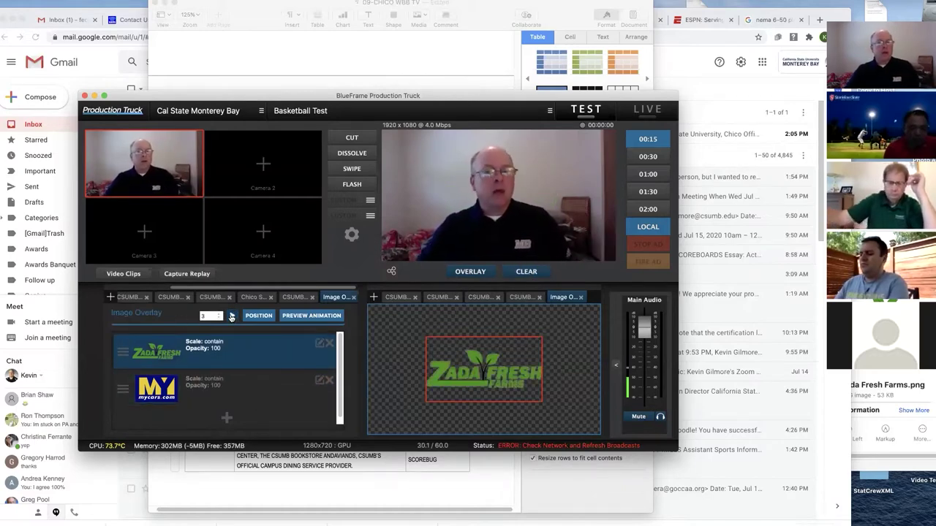
pyautogui.moveTo(447, 342)
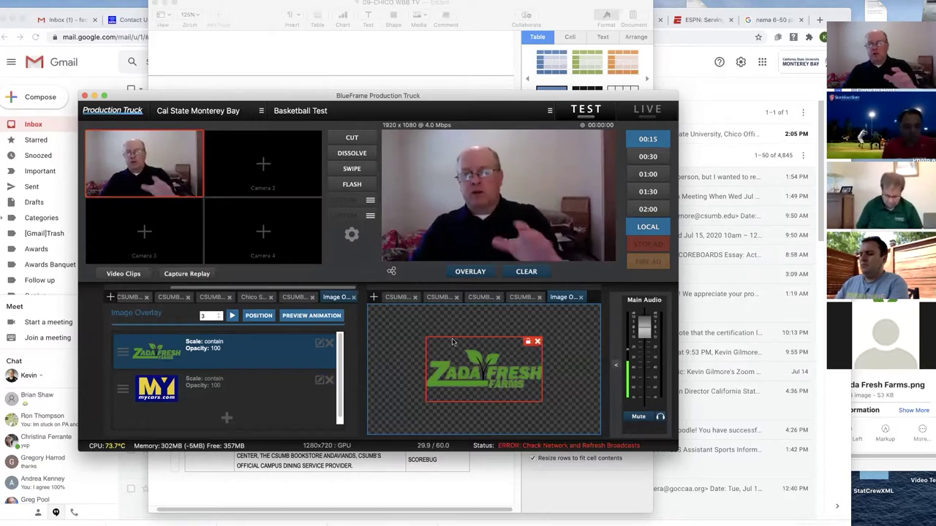